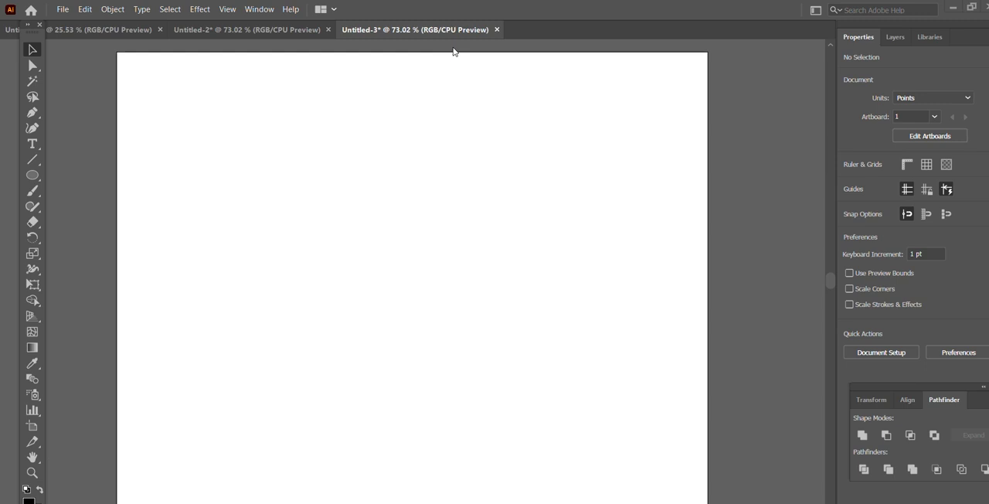
# Draw a black circle about 271 pt in diameter in the left half of the artboard
pyautogui.click(32, 175)
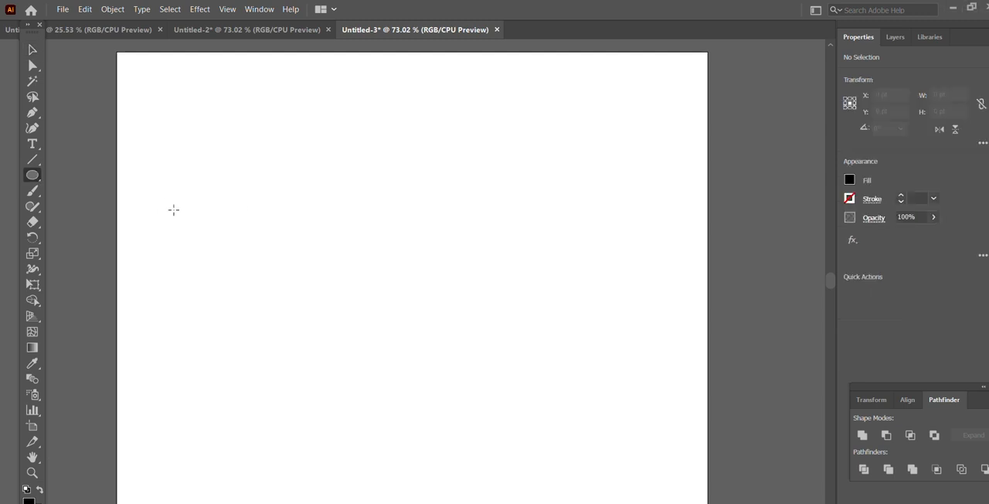
pyautogui.moveTo(163, 201); pyautogui.dragTo(365, 404)
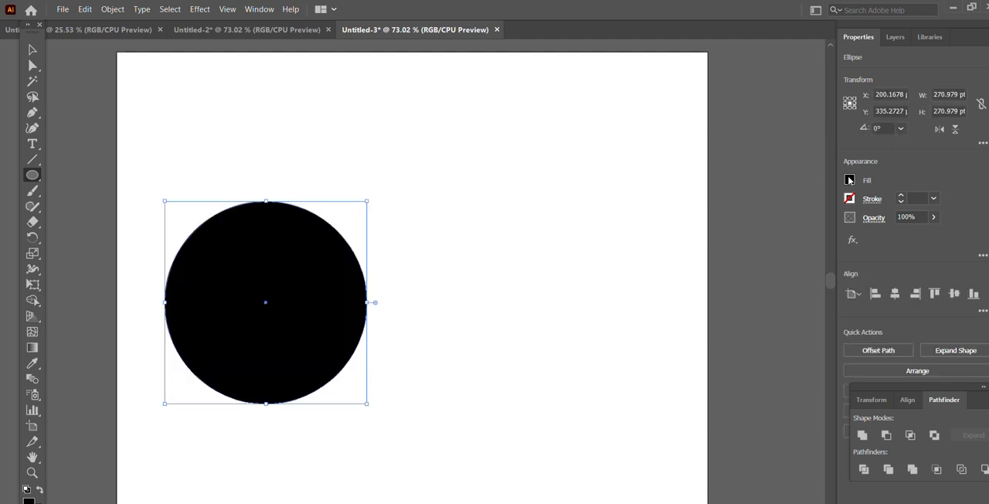
pyautogui.click(851, 180)
pyautogui.click(850, 180)
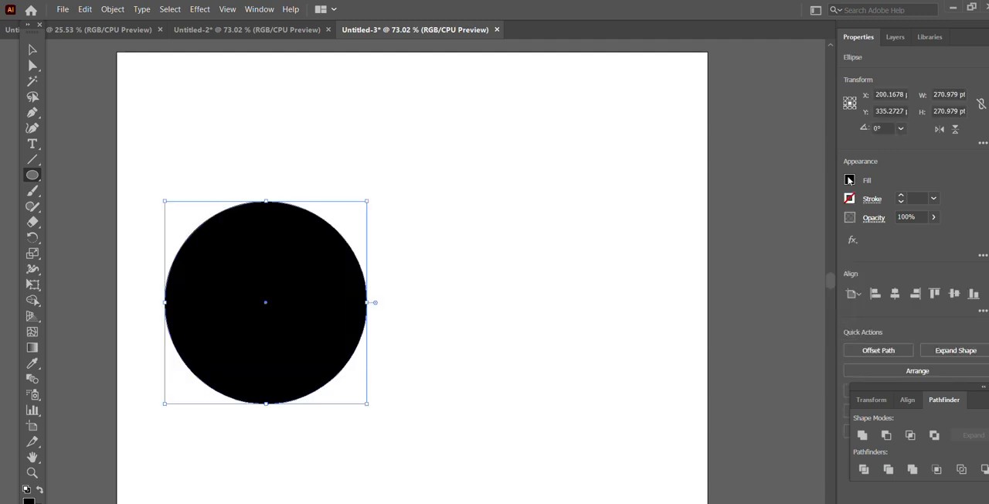
# Duplicate the circle horizontally to its right so that the copy partly overlaps the original
pyautogui.click(38, 55)
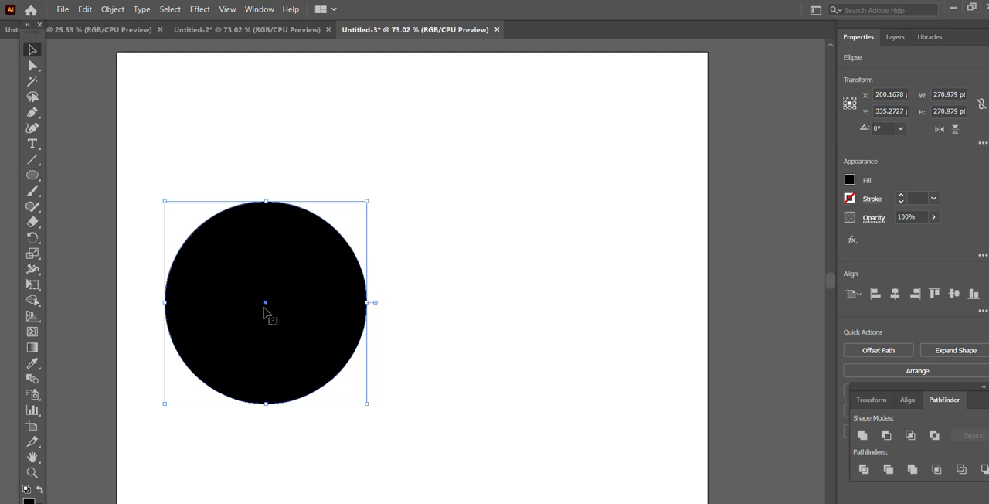
pyautogui.moveTo(270, 307); pyautogui.dragTo(386, 311)
pyautogui.click(554, 218)
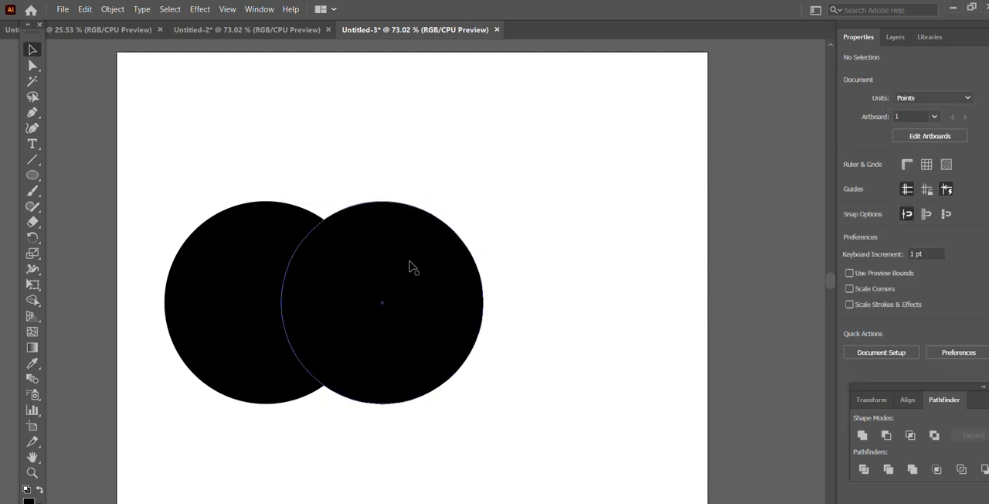
# Place a third copy of the circle to the right, clear of the overlapping pair, at about X 644 pt
pyautogui.click(410, 278)
pyautogui.moveTo(409, 276); pyautogui.dragTo(623, 274)
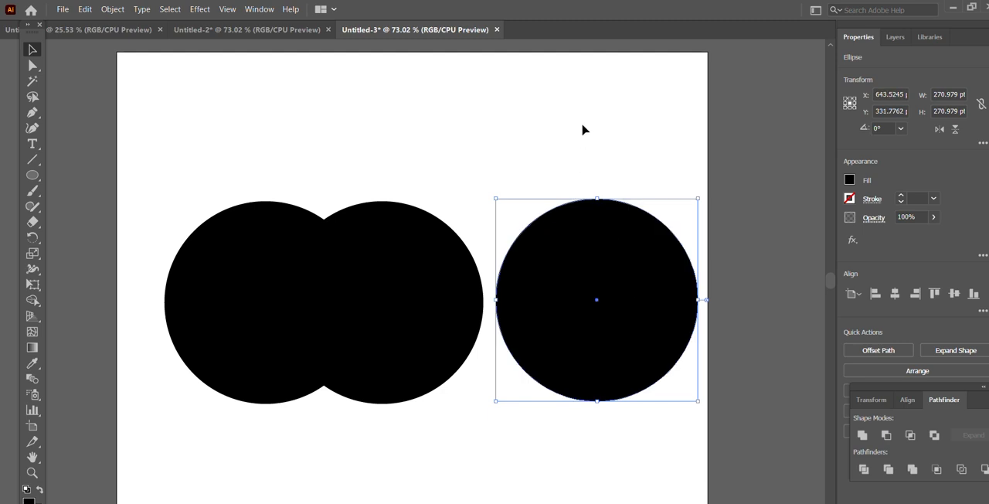
pyautogui.click(294, 135)
# Merge the two overlapping circles into one shape with Pathfinder Unite
pyautogui.moveTo(152, 169); pyautogui.dragTo(485, 457)
pyautogui.click(258, 8)
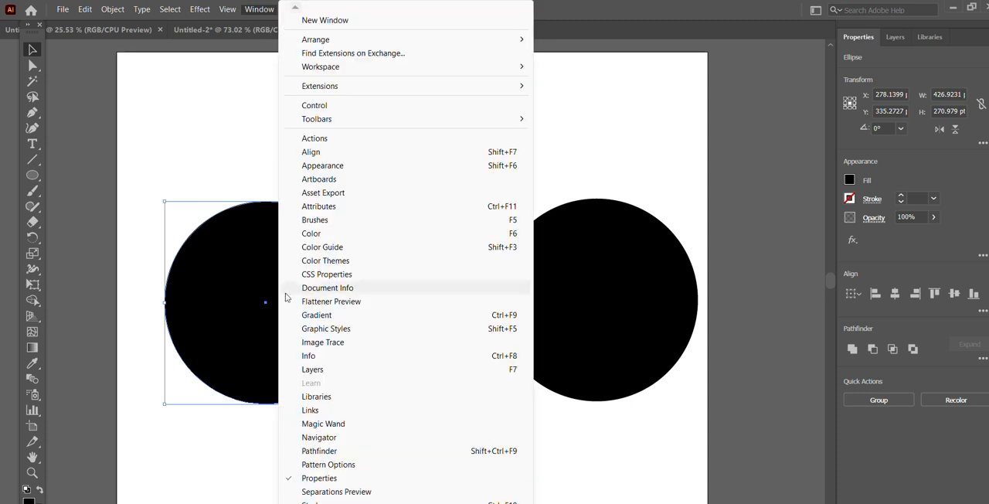
pyautogui.click(342, 452)
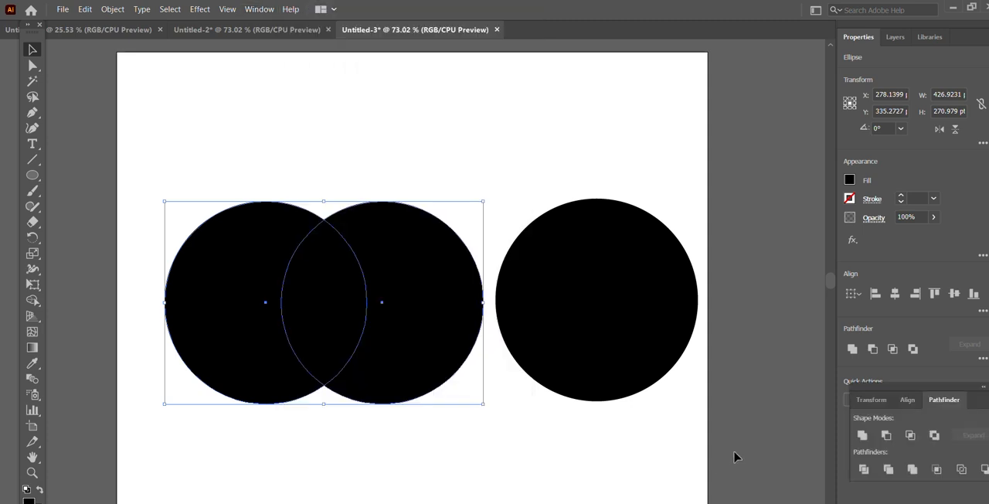
pyautogui.click(867, 436)
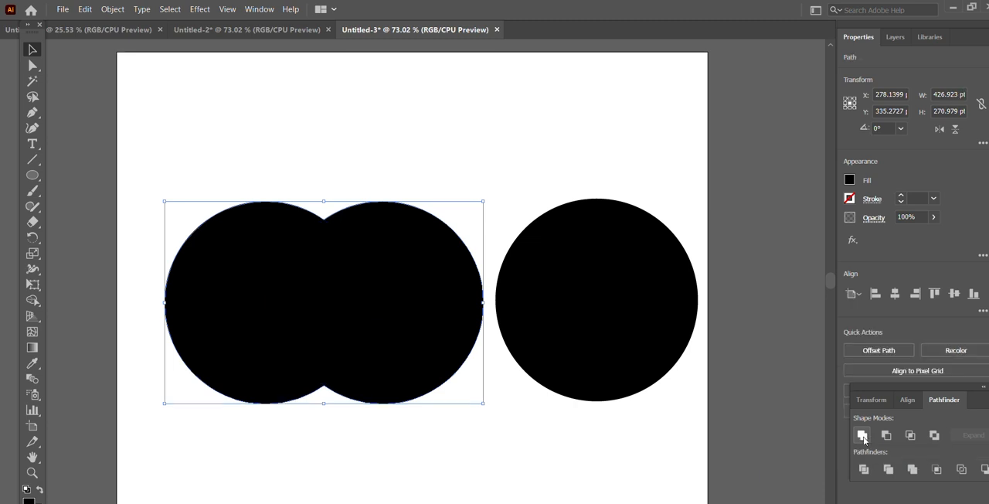
pyautogui.click(642, 445)
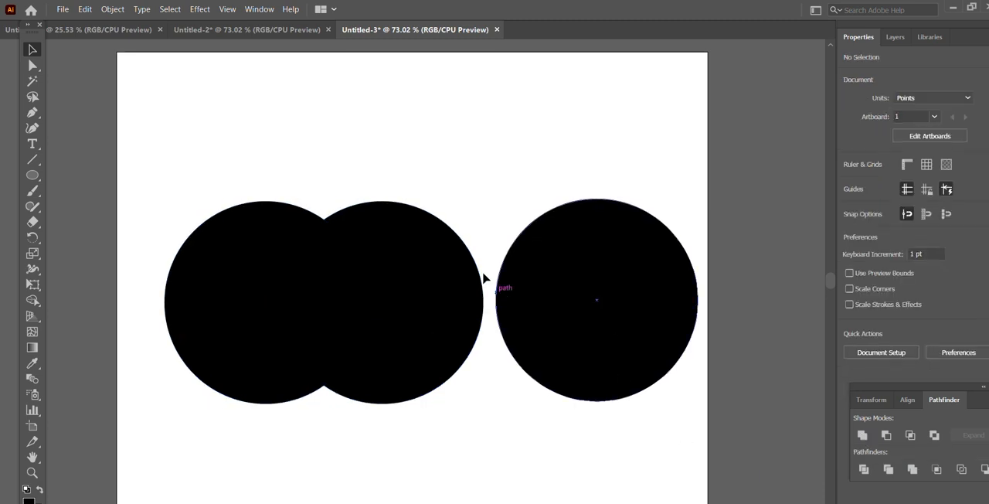
# Move the separate circle over the right side of the united shape, to about X 454 pt, Y 330 pt
pyautogui.click(415, 314)
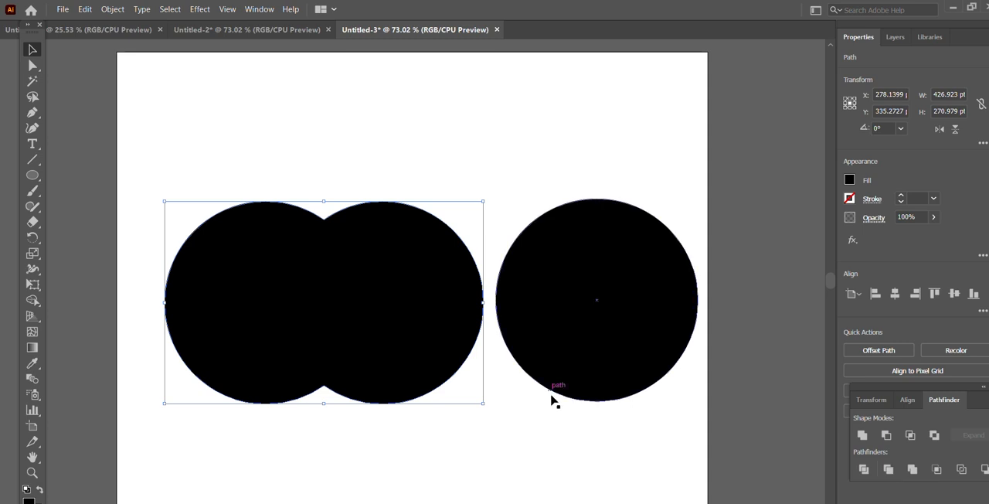
pyautogui.click(606, 317)
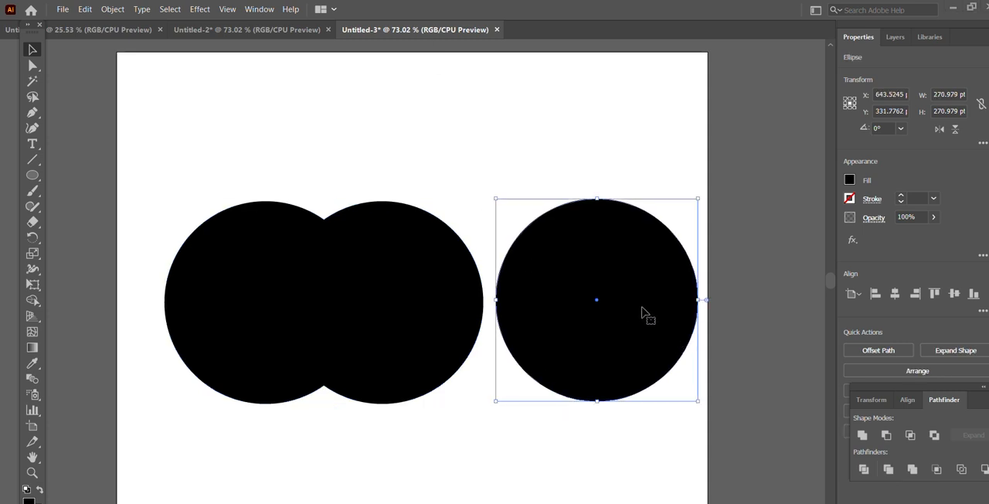
pyautogui.moveTo(608, 306); pyautogui.dragTo(506, 300)
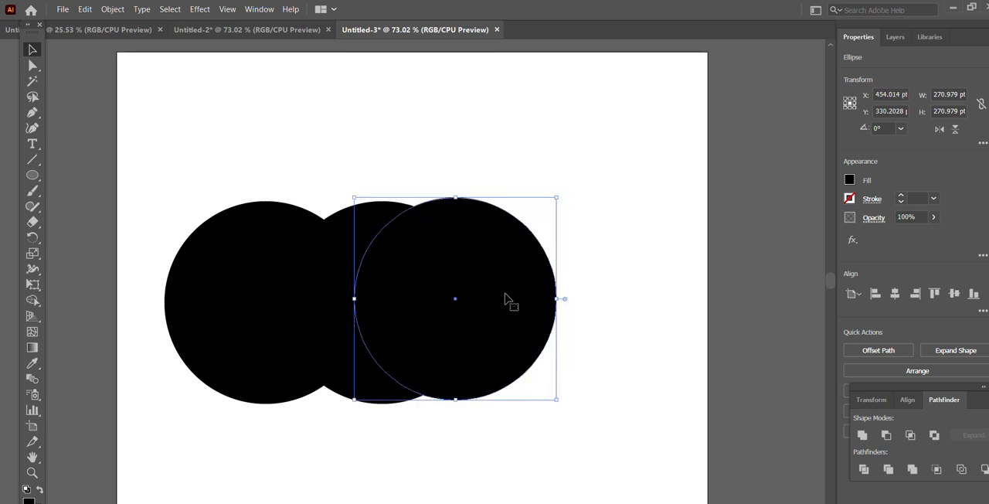
# Cut the overlapping circle out of the united shape with Minus Front to form the apple's bite
pyautogui.click(611, 276)
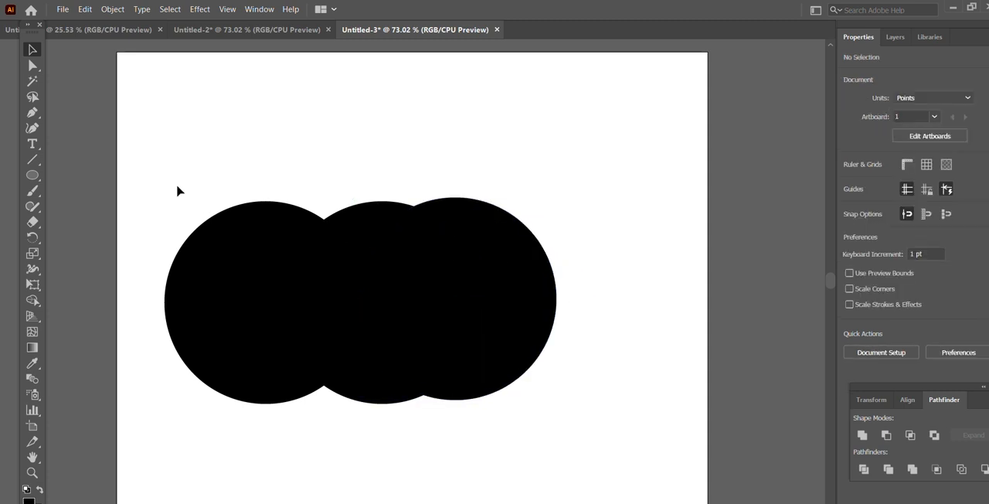
pyautogui.click(370, 249)
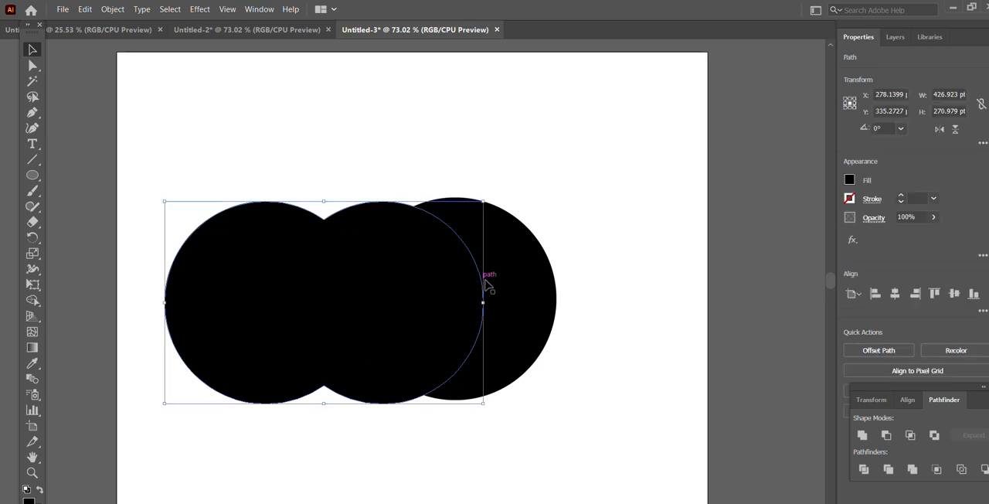
pyautogui.keyDown('shift'); pyautogui.click(524, 300); pyautogui.keyUp('shift')
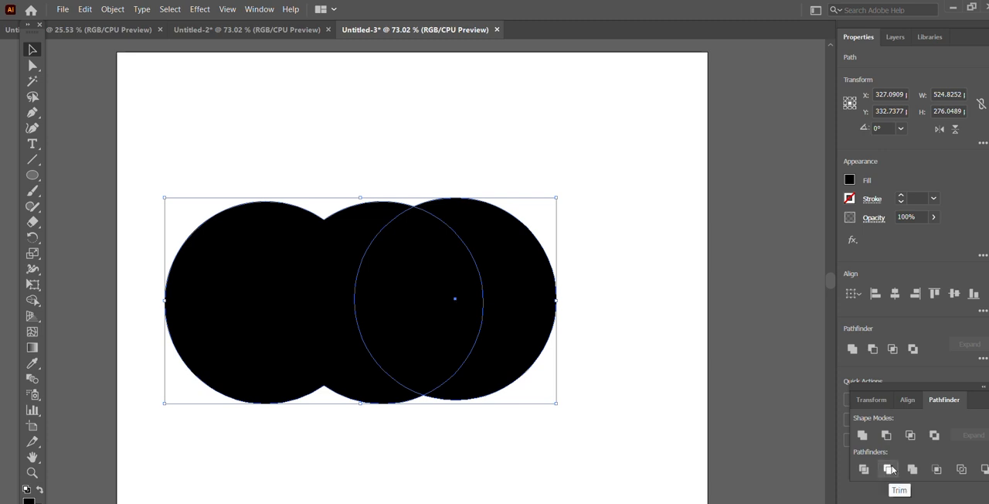
pyautogui.click(886, 436)
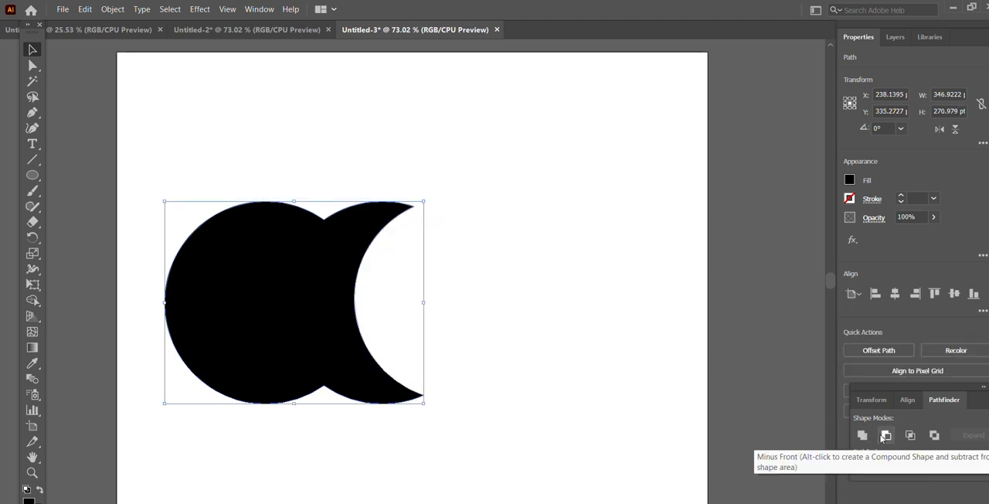
# Move the bitten shape to the artboard's horizontal centre, at about X 396 pt, Y 345 pt
pyautogui.click(530, 245)
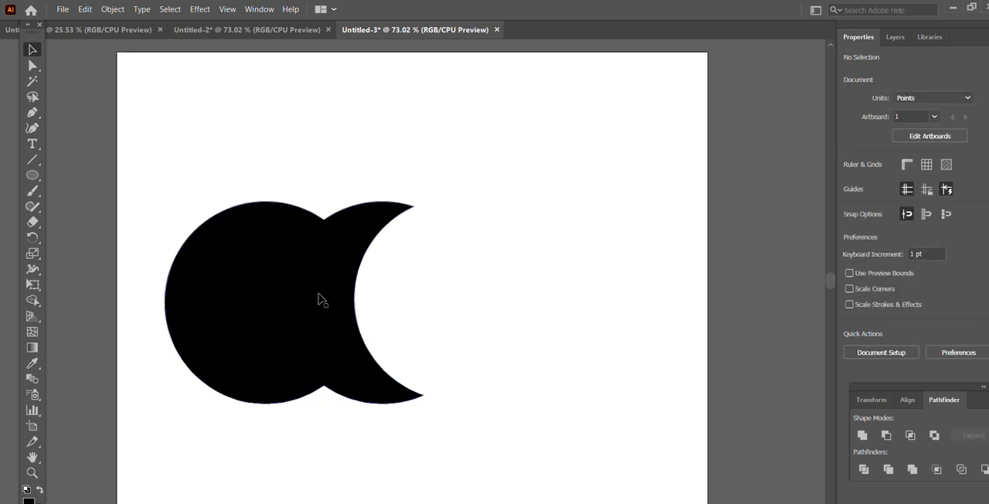
pyautogui.click(248, 279)
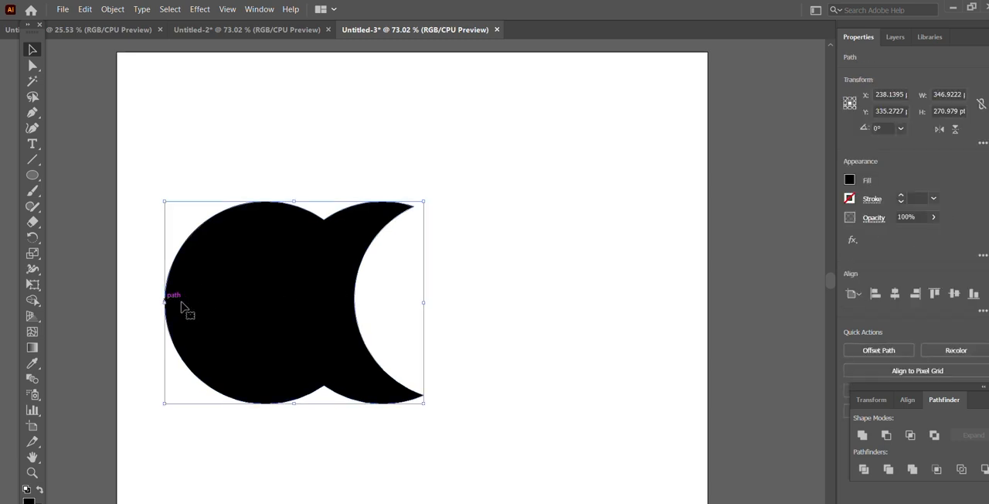
pyautogui.moveTo(242, 313); pyautogui.dragTo(360, 320)
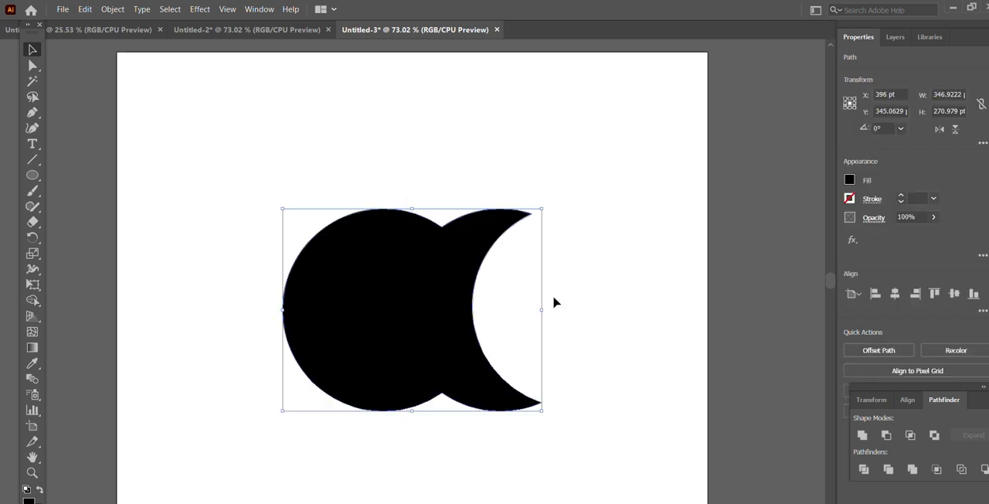
# Try narrowing the bitten shape from its left edge to about 323 pt wide, and undo the resize
pyautogui.moveTo(285, 309); pyautogui.dragTo(300, 308)
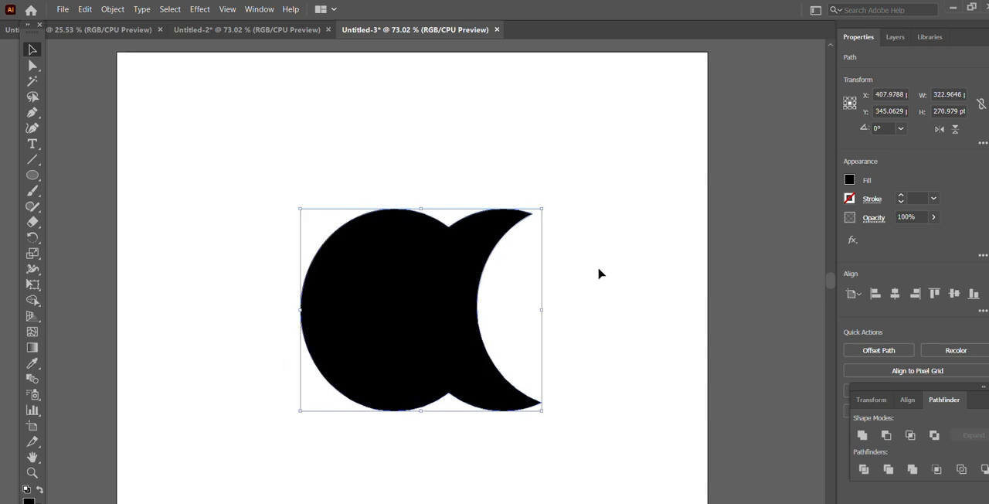
pyautogui.hotkey('ctrl', 'z')
pyautogui.click(599, 272)
pyautogui.click(397, 331)
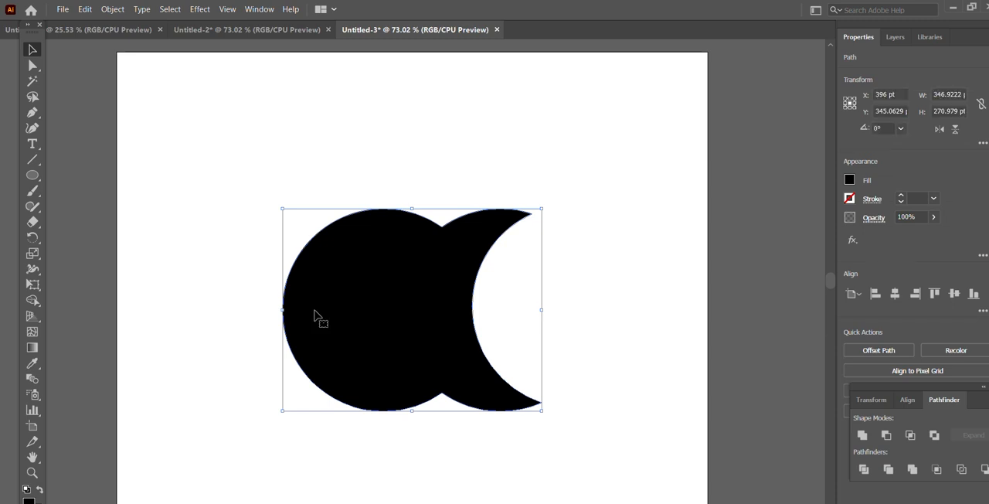
# Draw a narrow upright ellipse about 14 pt wide and 45 pt high above the bitten shape, near its upper notch
pyautogui.click(34, 178)
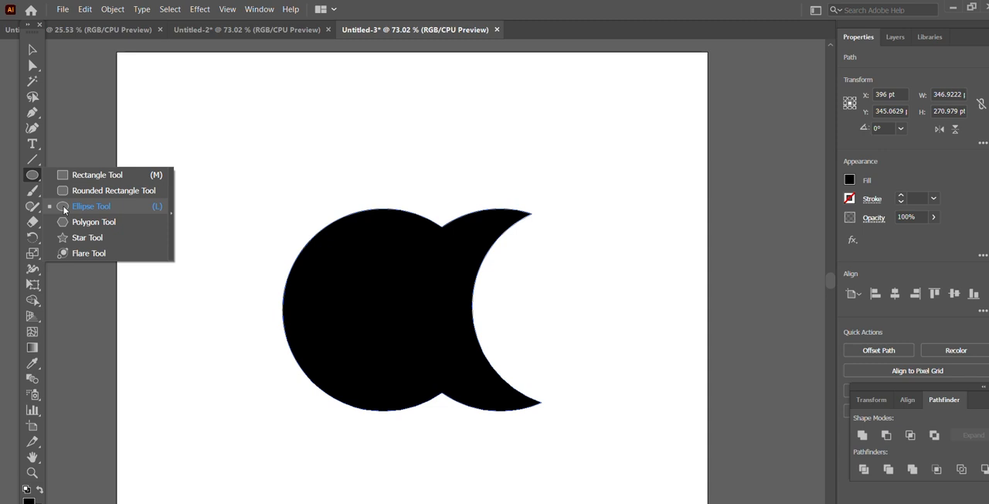
pyautogui.click(65, 210)
pyautogui.moveTo(458, 171); pyautogui.dragTo(469, 205)
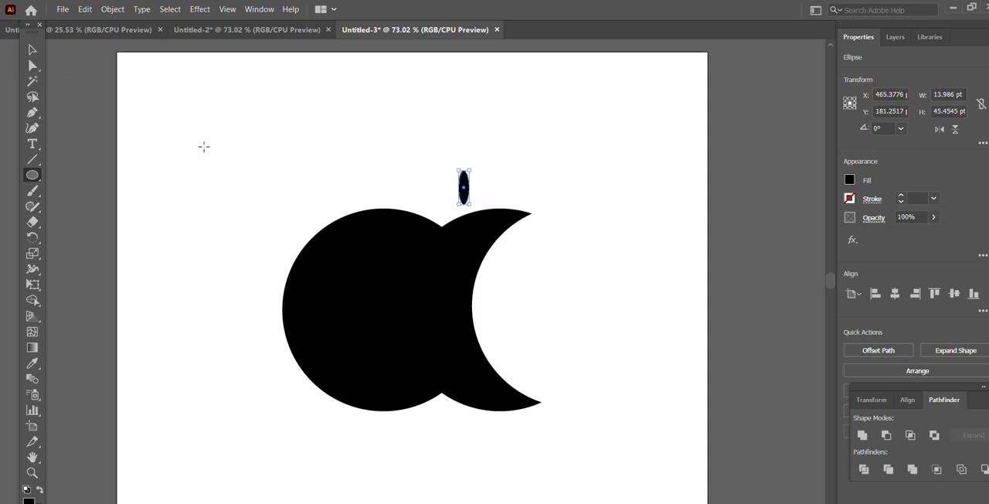
pyautogui.click(30, 50)
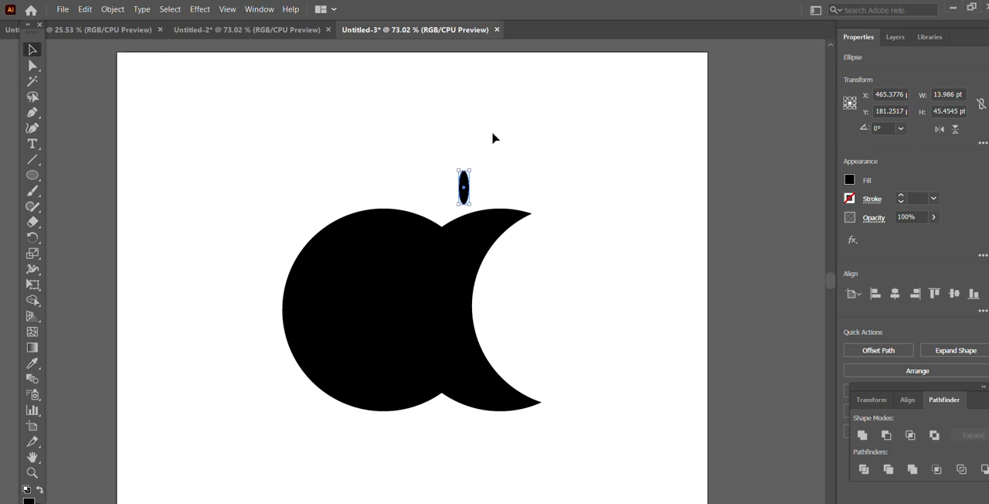
# Try resizing the small ellipse to about 17 pt wide, and undo the change
pyautogui.click(487, 165)
pyautogui.click(466, 185)
pyautogui.moveTo(469, 187); pyautogui.dragTo(444, 187)
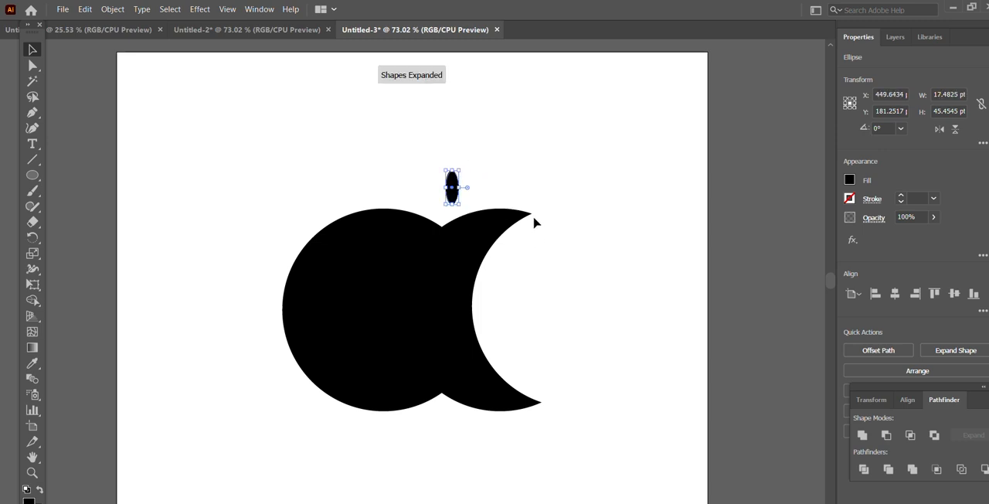
pyautogui.hotkey('ctrl', 'z')
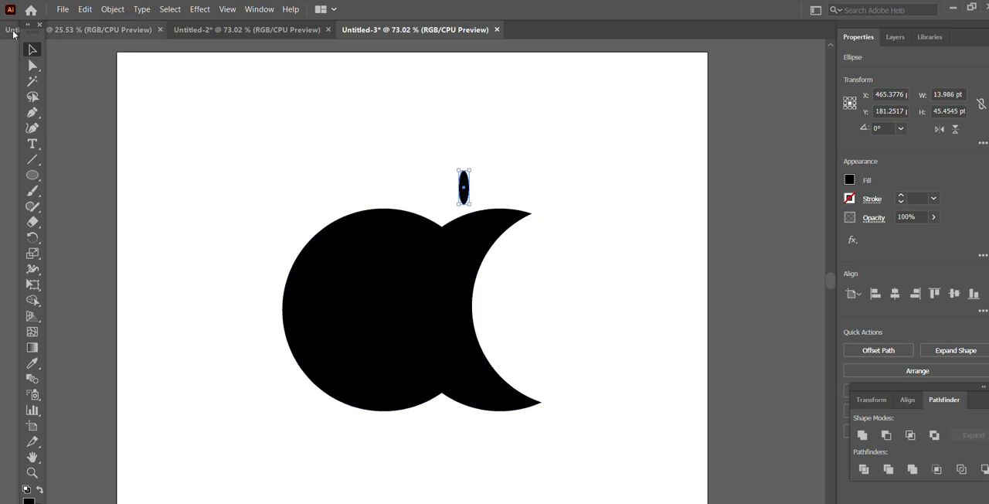
# Rotate the small ellipse by 309° and move it down close to the notch, to about X 454 pt, Y 197 pt
pyautogui.click(116, 11)
pyautogui.moveTo(142, 38)
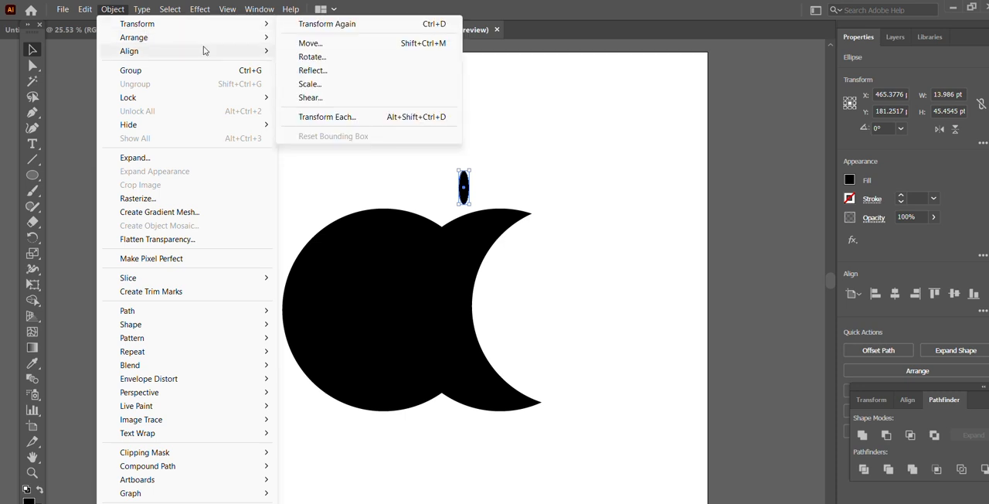
pyautogui.click(319, 59)
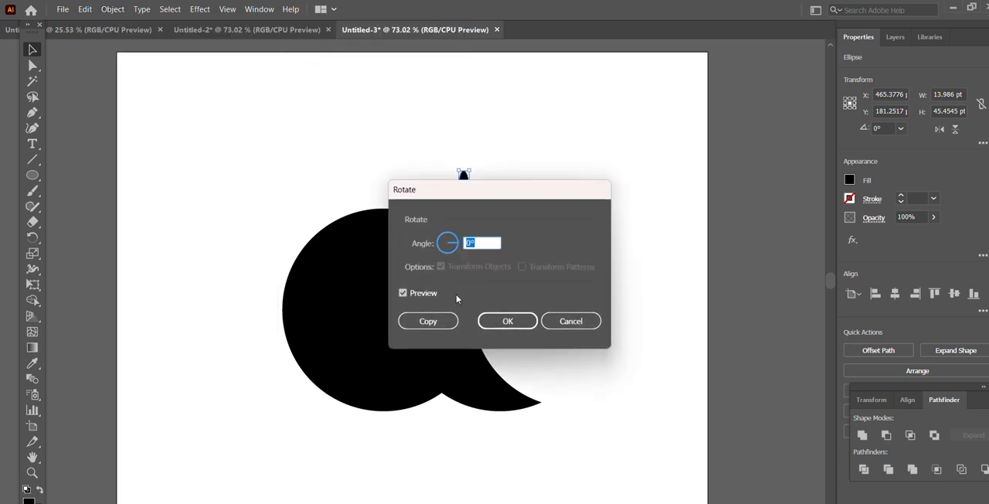
pyautogui.moveTo(459, 244); pyautogui.dragTo(458, 259)
pyautogui.click(494, 320)
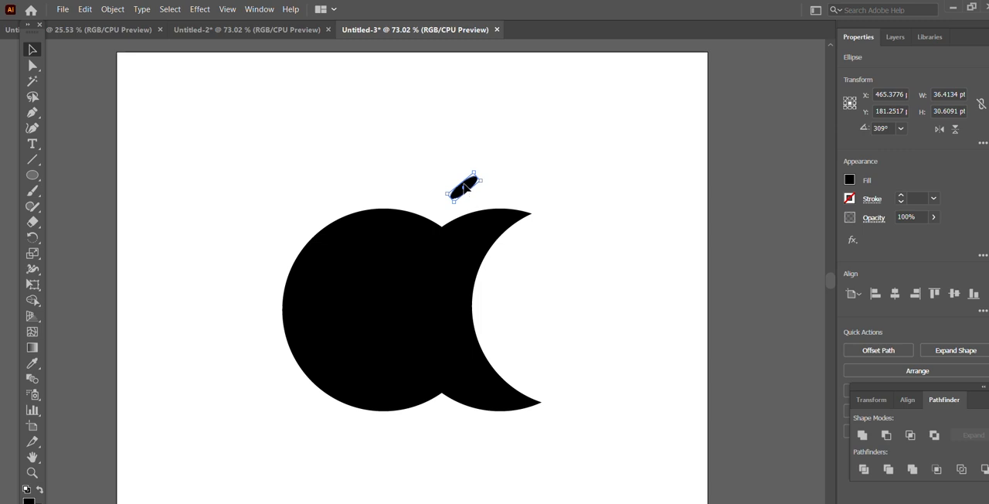
pyautogui.moveTo(462, 188); pyautogui.dragTo(456, 197)
# Rotate the small ellipse back toward upright with the Rotate dialog, to an overall angle of 336°
pyautogui.click(112, 10)
pyautogui.moveTo(149, 39)
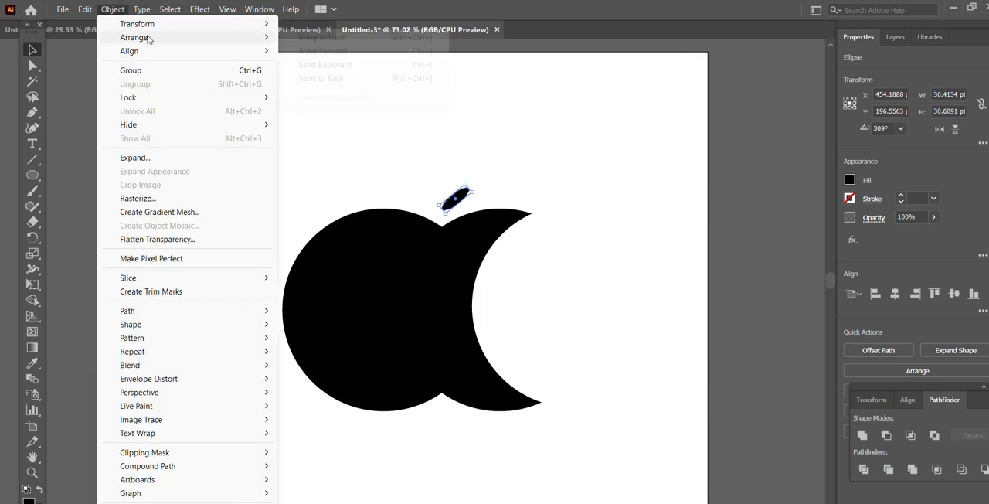
pyautogui.moveTo(154, 23)
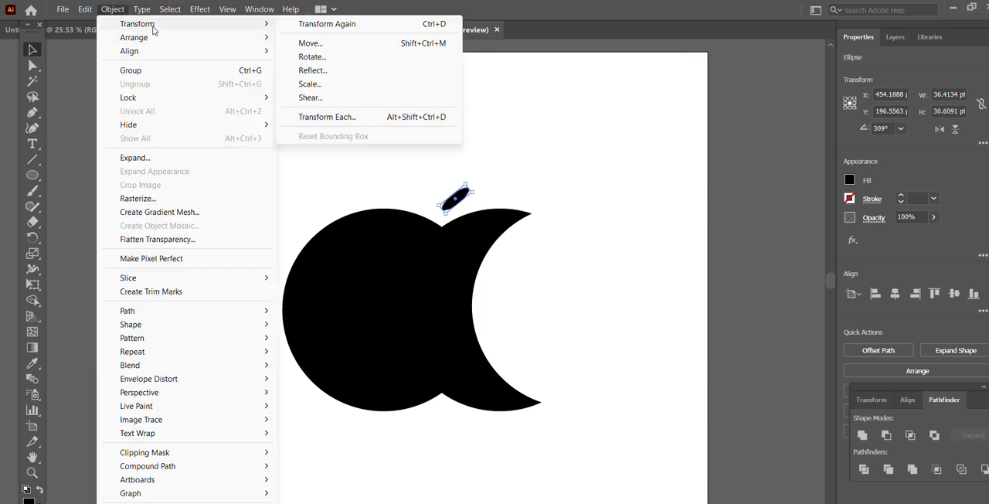
pyautogui.click(336, 56)
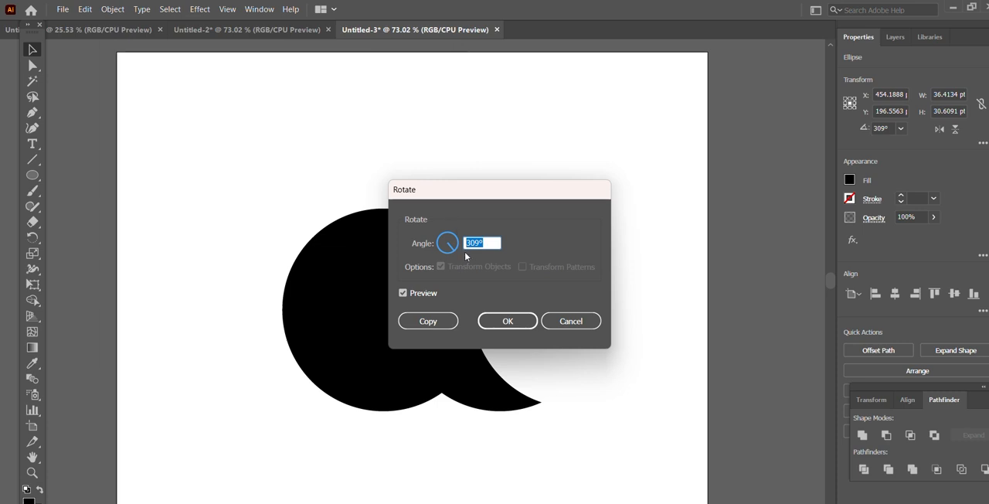
pyautogui.moveTo(454, 252); pyautogui.dragTo(463, 238)
pyautogui.moveTo(487, 192); pyautogui.dragTo(643, 210)
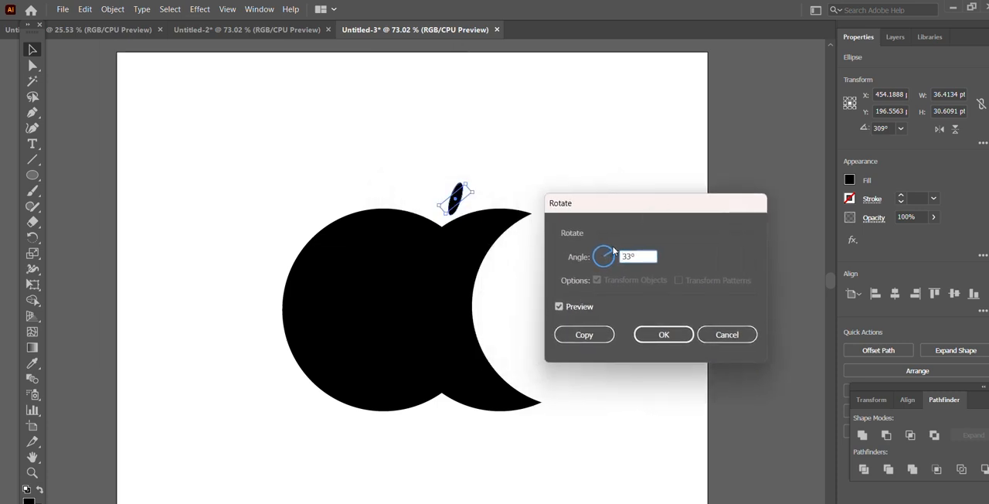
pyautogui.moveTo(613, 252)
pyautogui.mouseDown()
pyautogui.moveTo(603, 245)
pyautogui.moveTo(615, 267)
pyautogui.moveTo(605, 263)
pyautogui.moveTo(622, 259)
pyautogui.mouseUp()
pyautogui.moveTo(616, 259); pyautogui.dragTo(619, 255)
pyautogui.click(653, 338)
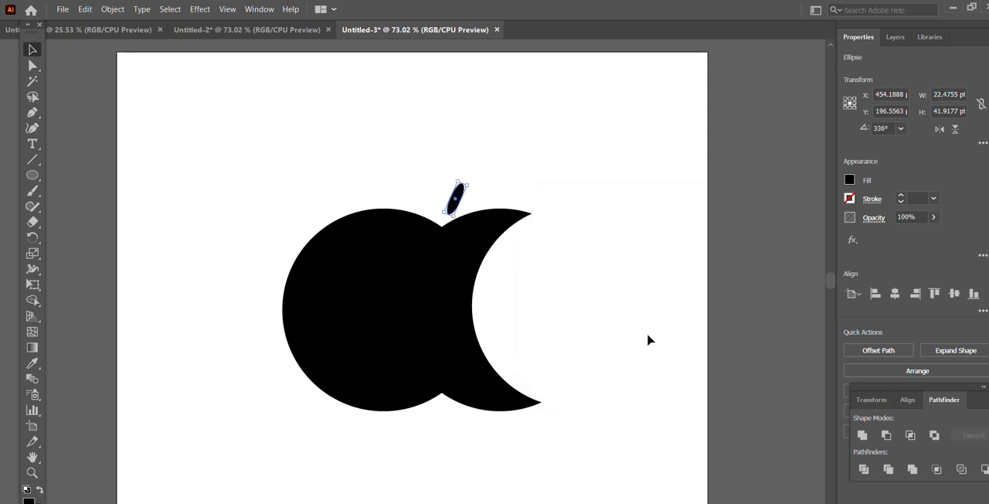
# Nudge the tilted ellipse slightly up and left so it sits above the notch as the apple's leaf
pyautogui.click(552, 210)
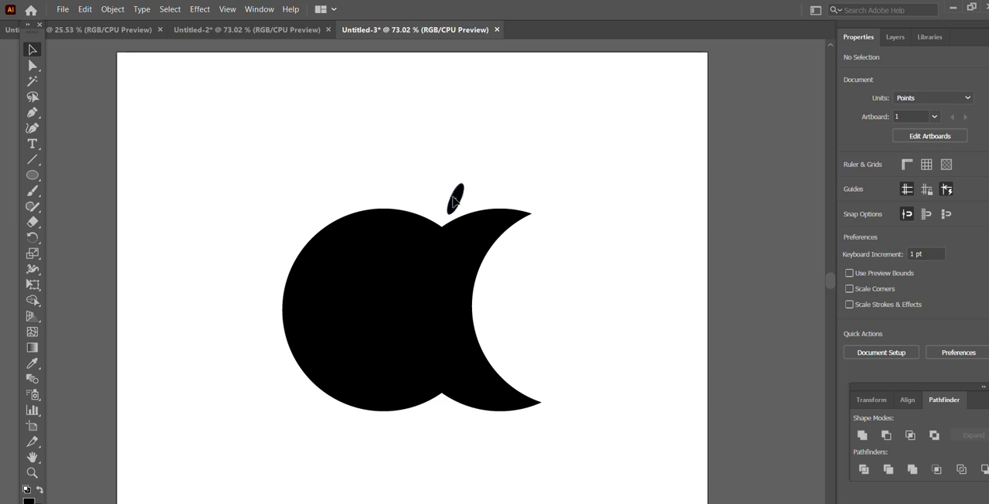
pyautogui.moveTo(457, 203); pyautogui.dragTo(455, 194)
pyautogui.click(564, 172)
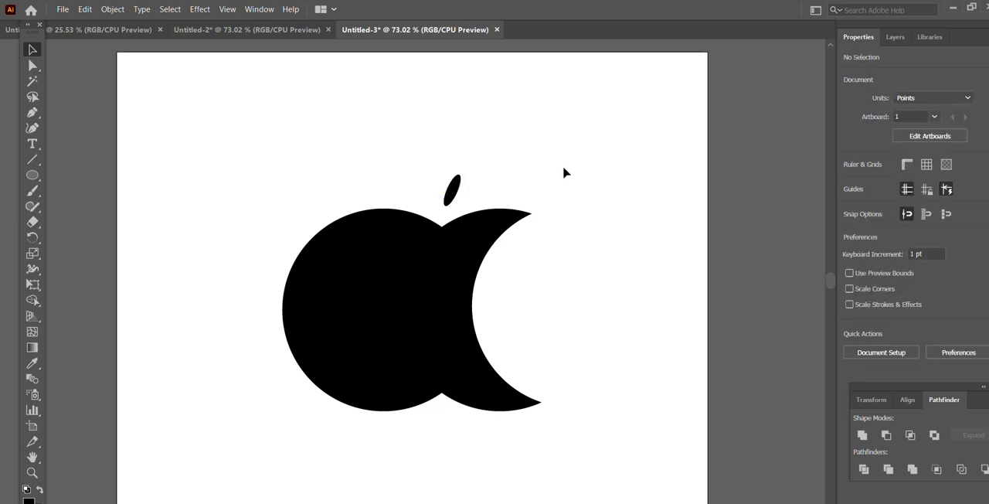